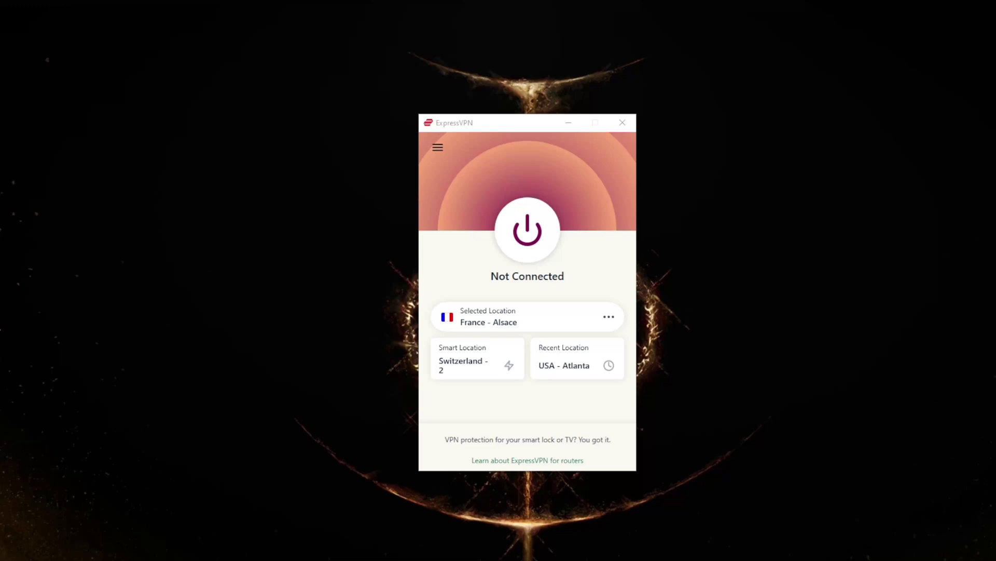
Nudge the ExpressVPN window and connect to France - Alsace until it shows Connected.
drag(473, 125, 478, 125)
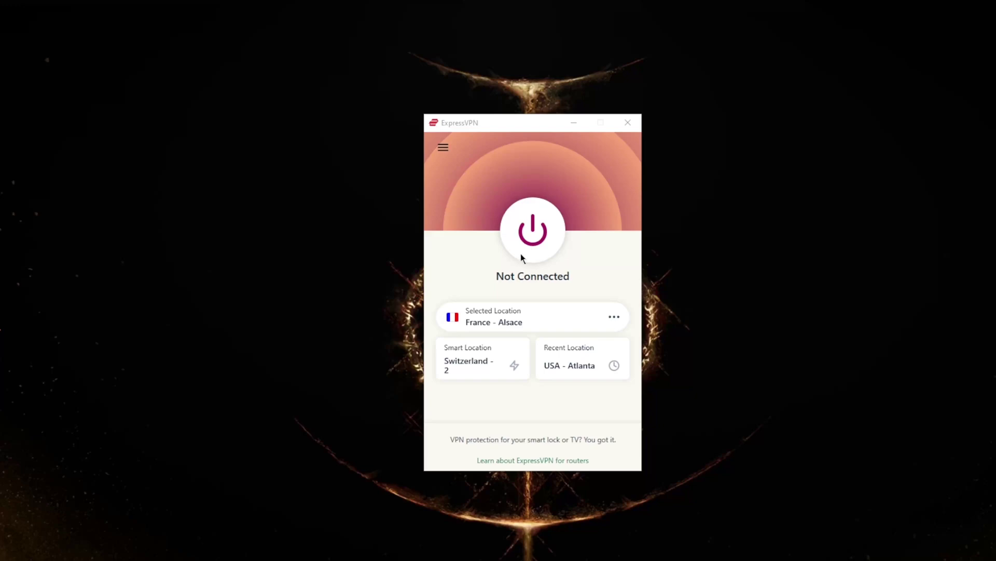
click(533, 226)
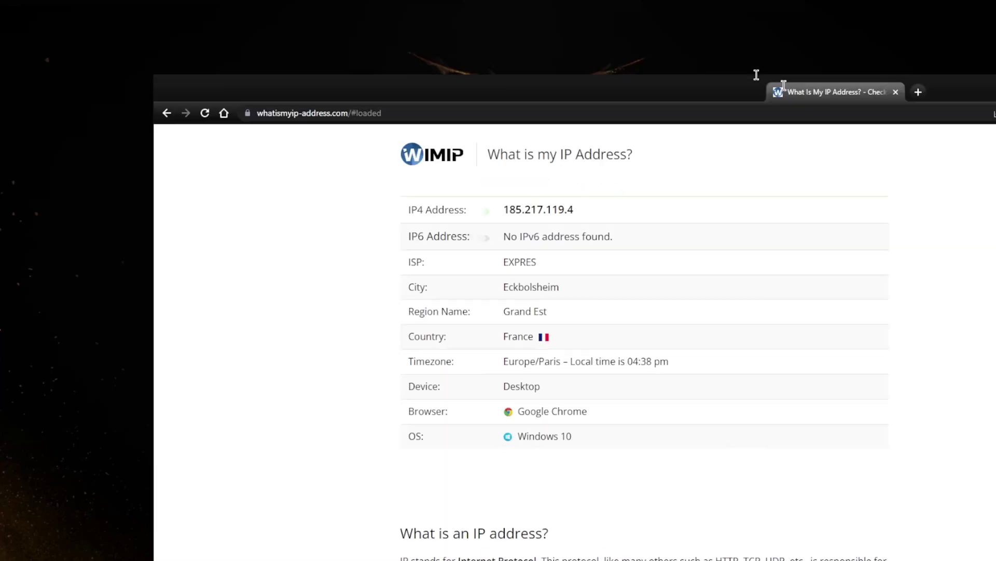
Place a narrowed browser window with the IP lookup (France, Grand Est) beside ExpressVPN.
drag(756, 73, 630, 42)
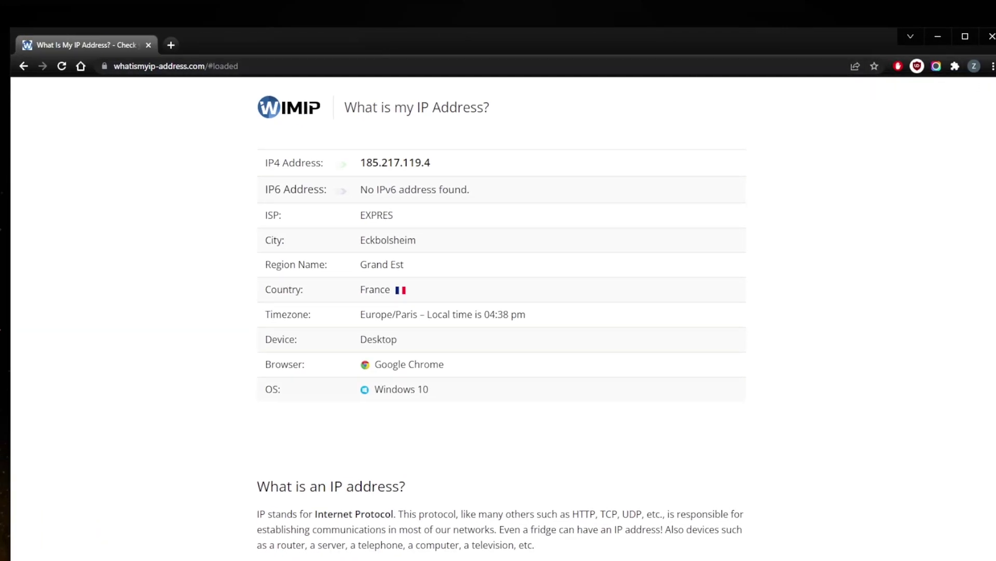
drag(995, 104, 733, 118)
drag(323, 45, 389, 38)
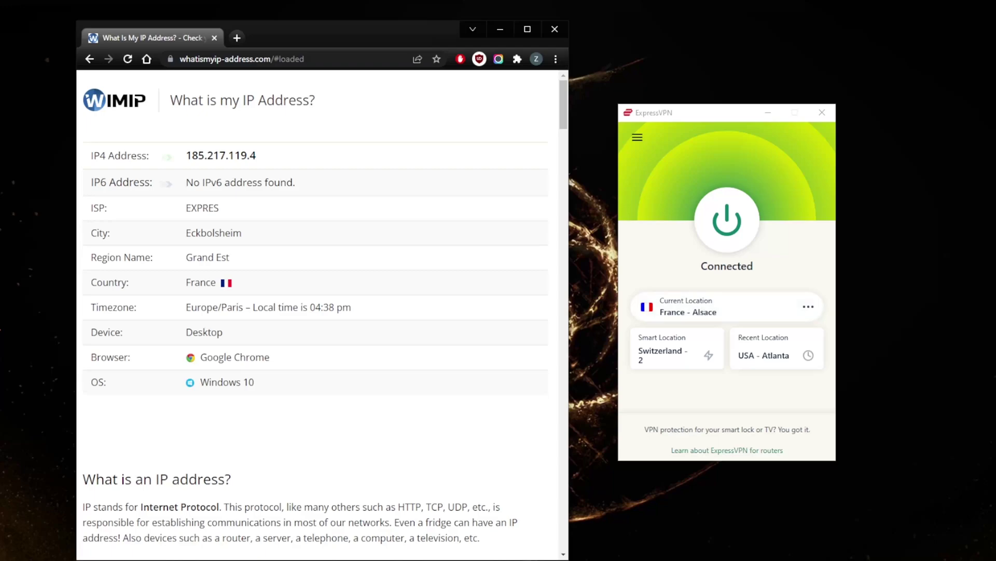
Disconnect ExpressVPN from France - Alsace so it shows Not Connected.
click(729, 224)
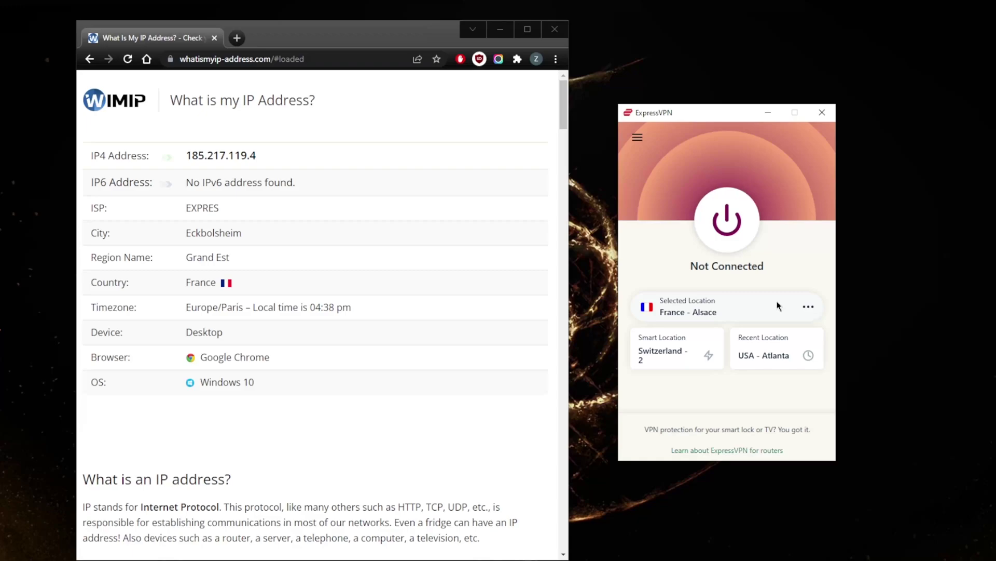
click(808, 308)
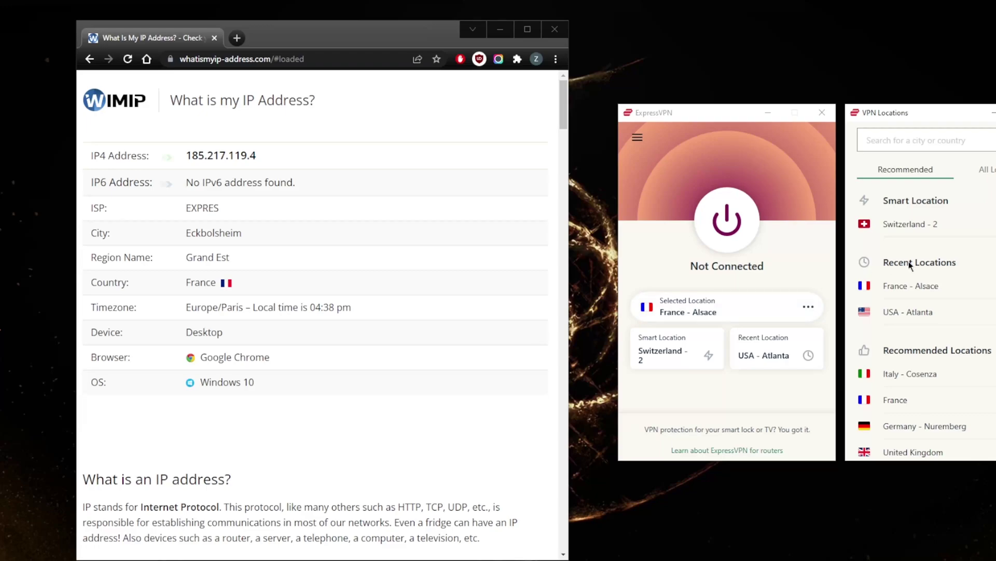
drag(911, 117, 551, 111)
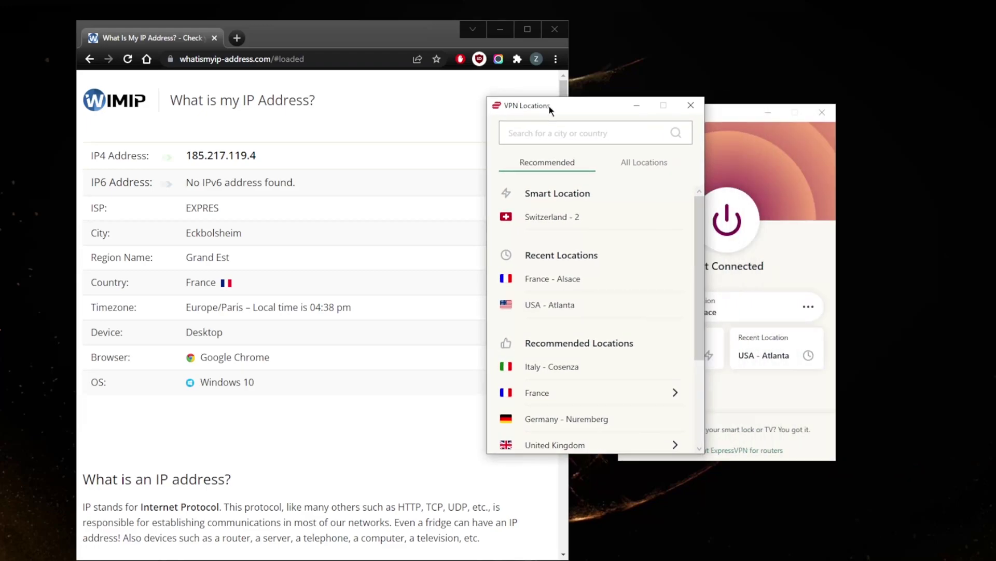
drag(721, 118, 852, 118)
click(691, 105)
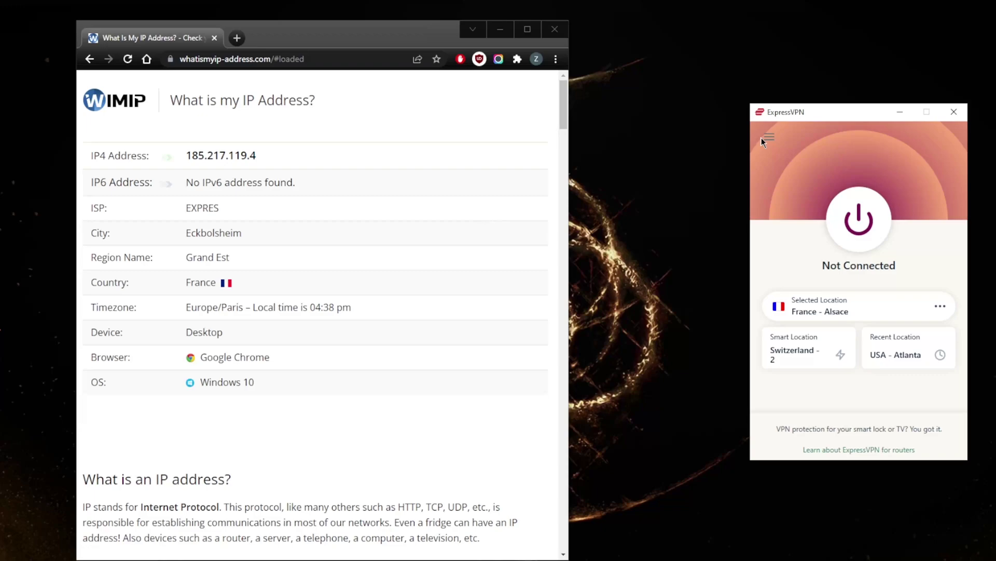
click(768, 138)
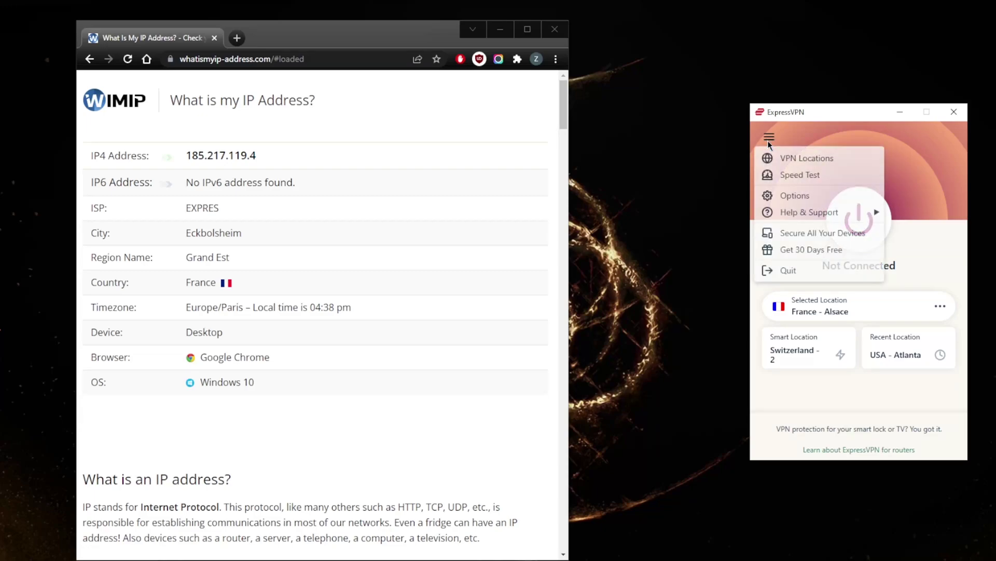
click(796, 158)
drag(780, 115, 740, 108)
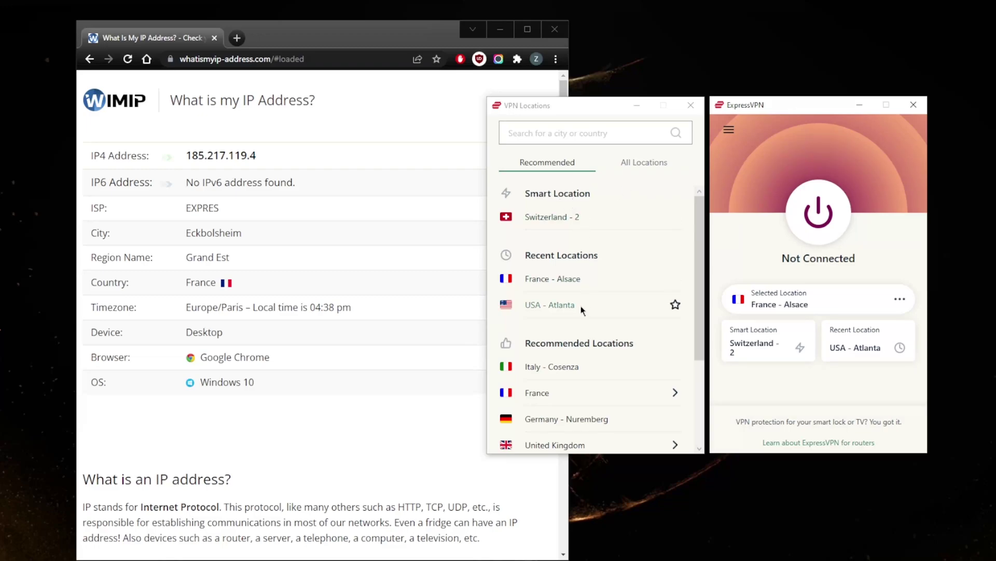
scroll(581, 307, down, 3)
scroll(586, 374, down, 3)
scroll(577, 380, up, 3)
scroll(578, 384, down, 3)
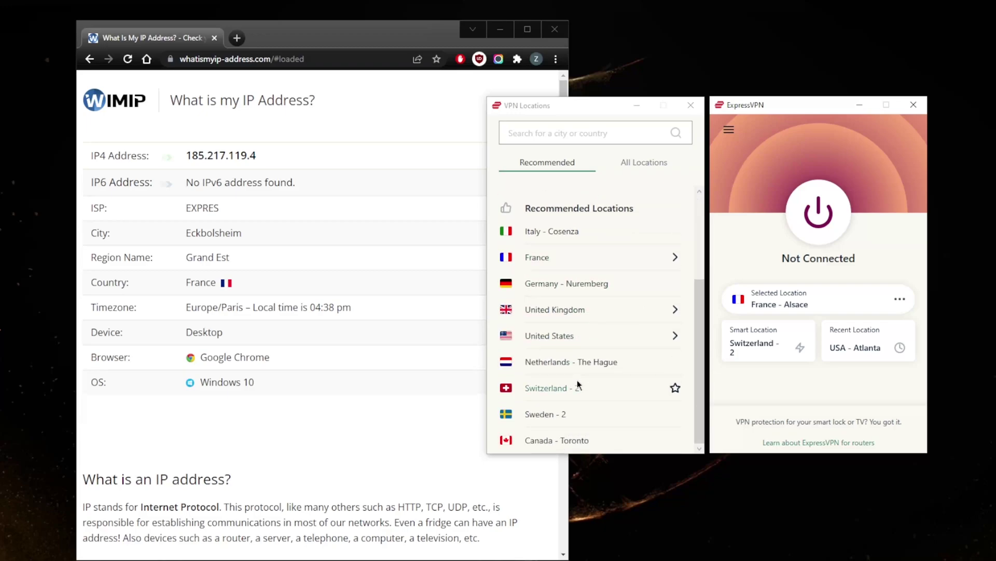
scroll(578, 384, up, 1)
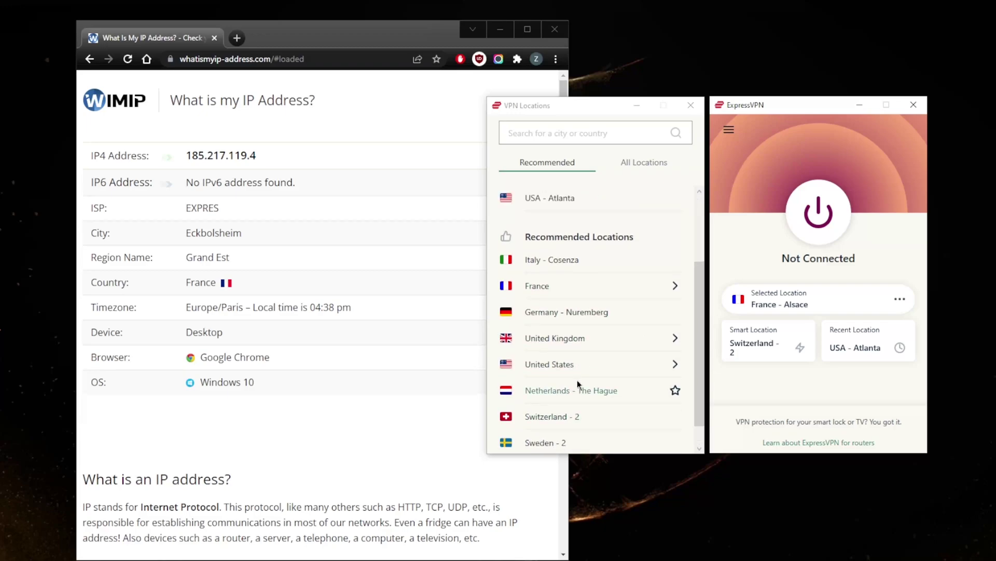
scroll(578, 384, down, 1)
scroll(578, 383, up, 1)
click(675, 364)
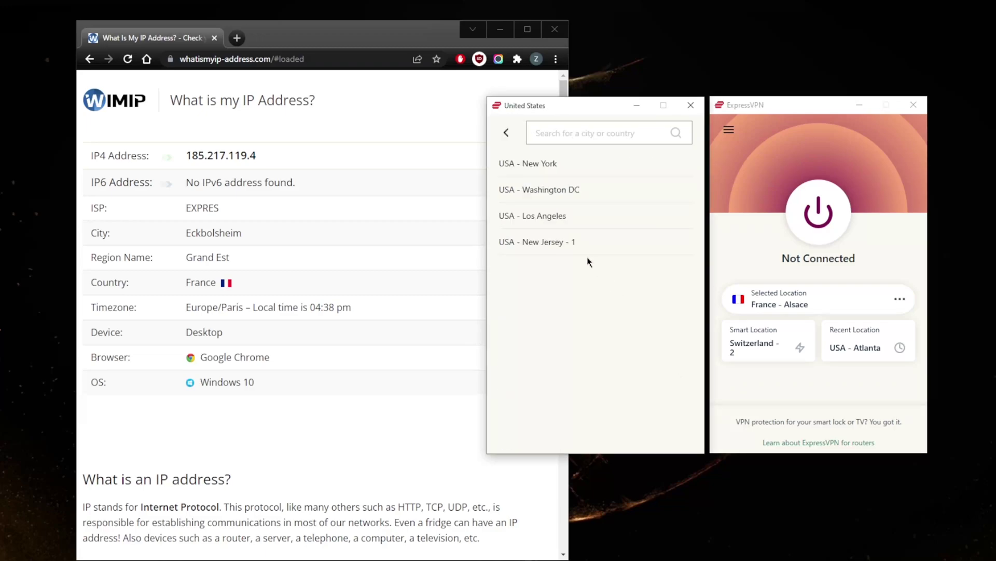
click(506, 133)
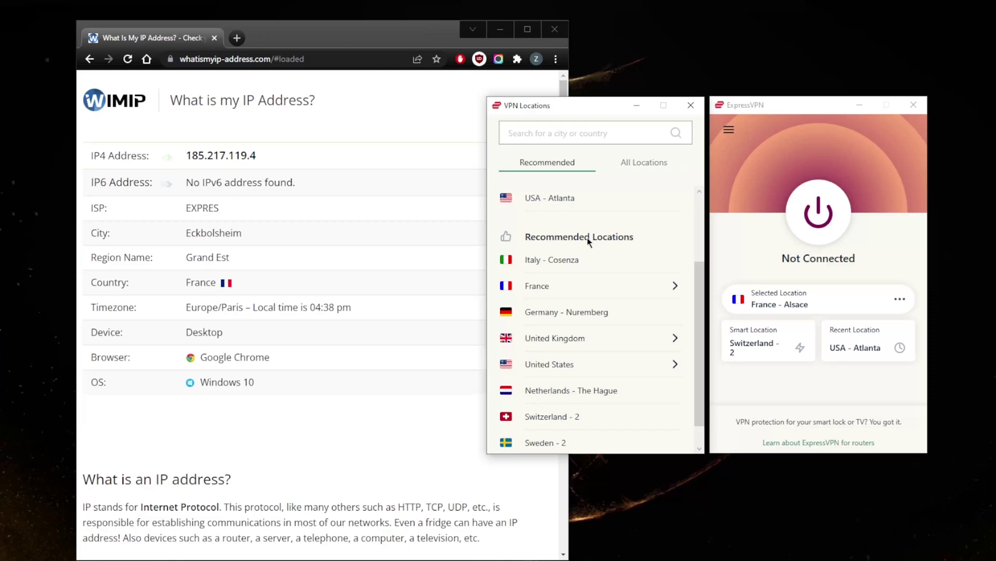
click(678, 362)
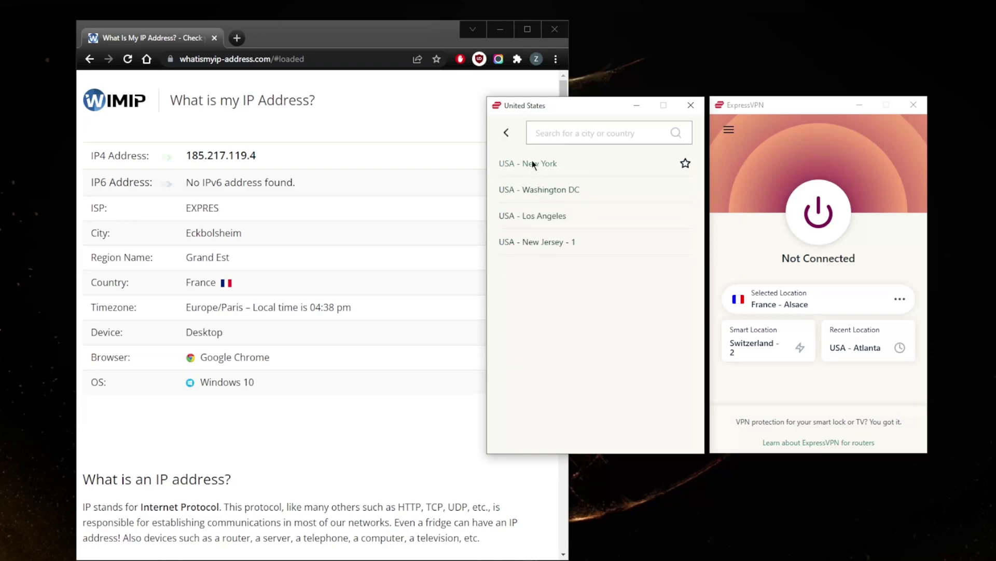
click(506, 133)
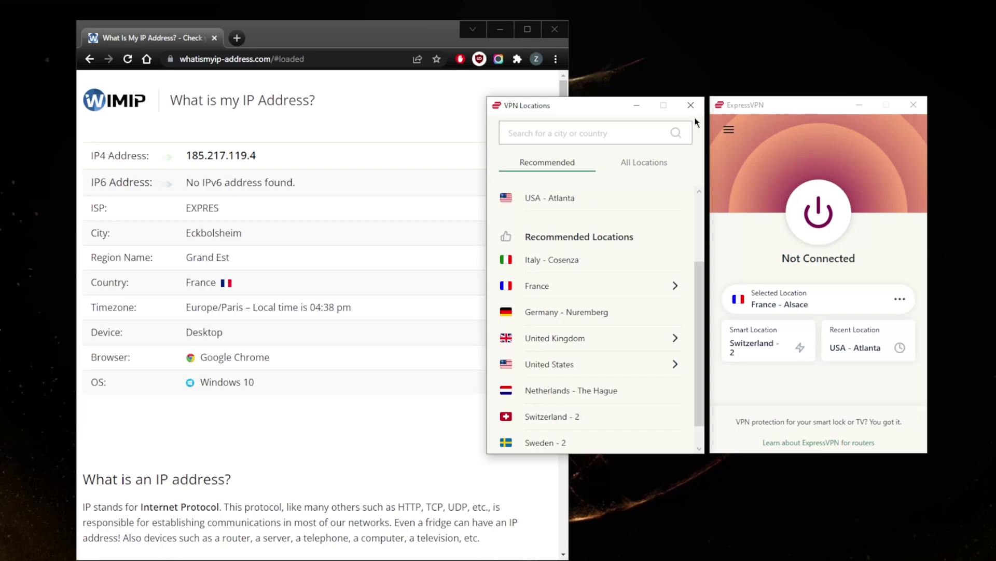
click(626, 161)
click(684, 195)
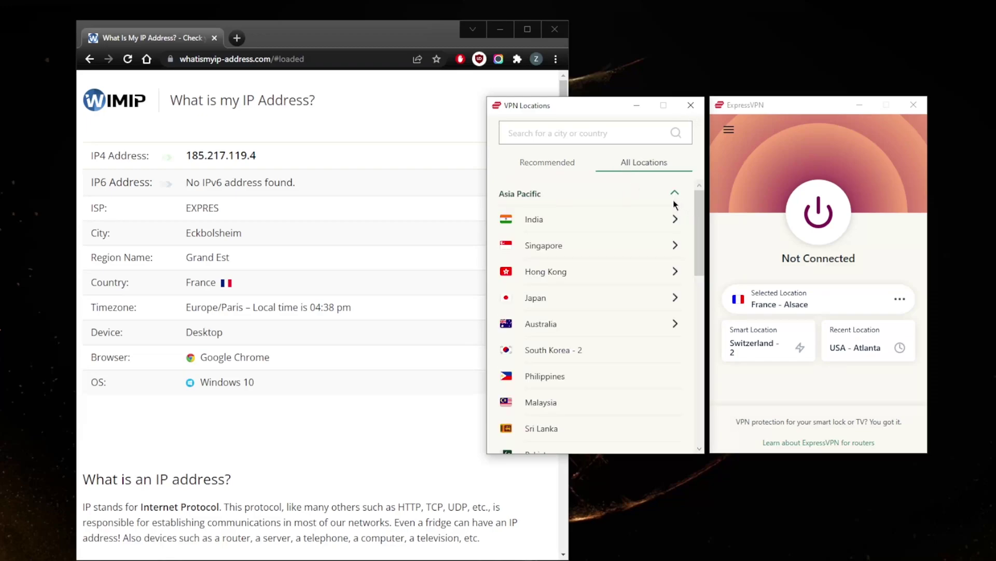
click(674, 194)
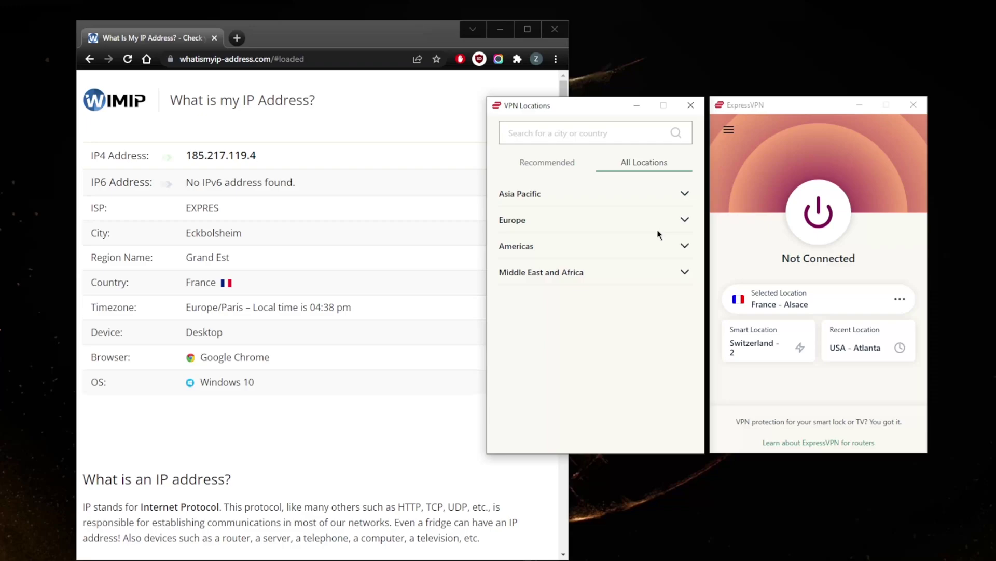
click(683, 246)
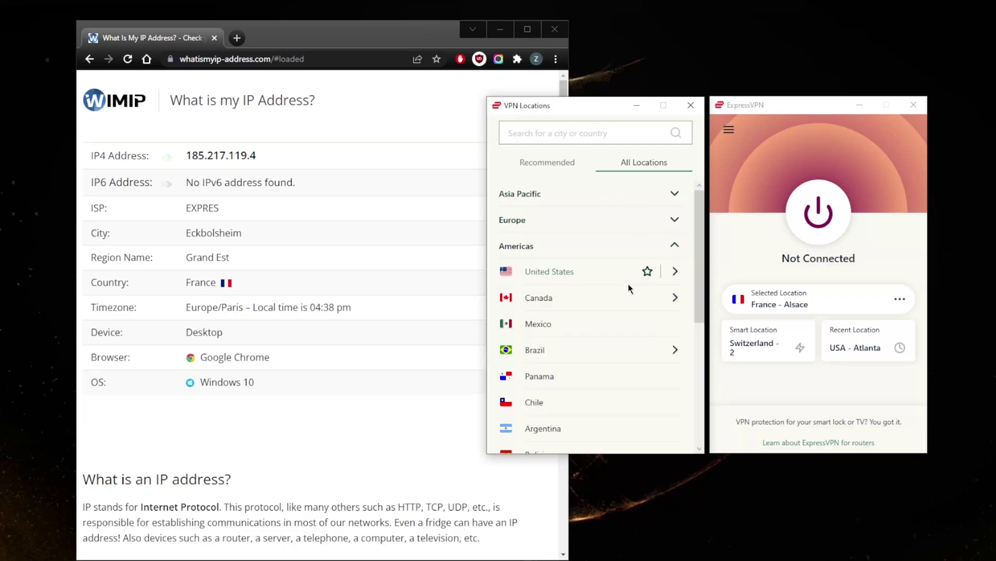
click(675, 247)
click(691, 105)
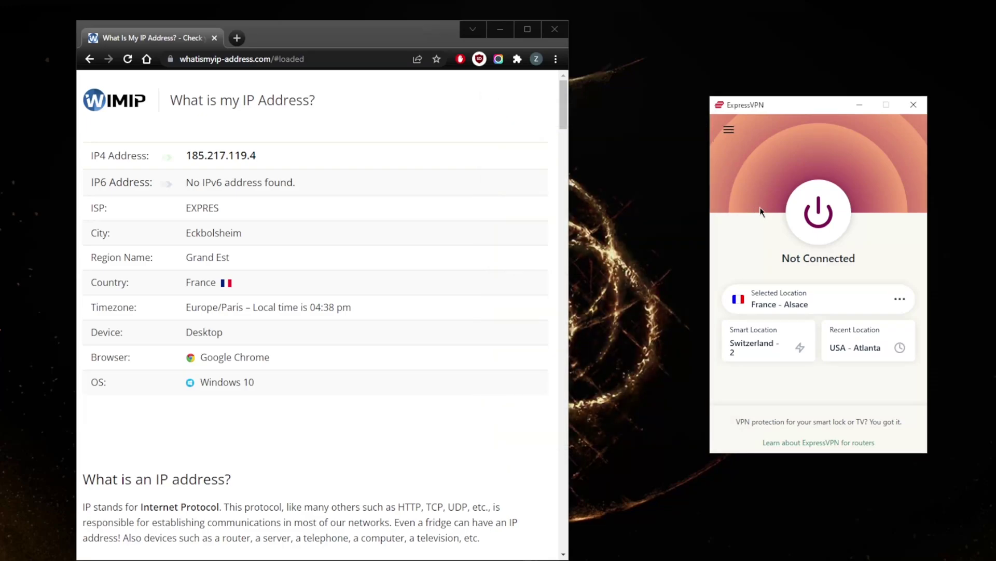
click(729, 130)
Open Speed Test and cycle its list through Asia Pacific and all locations to Recommended locations.
click(743, 169)
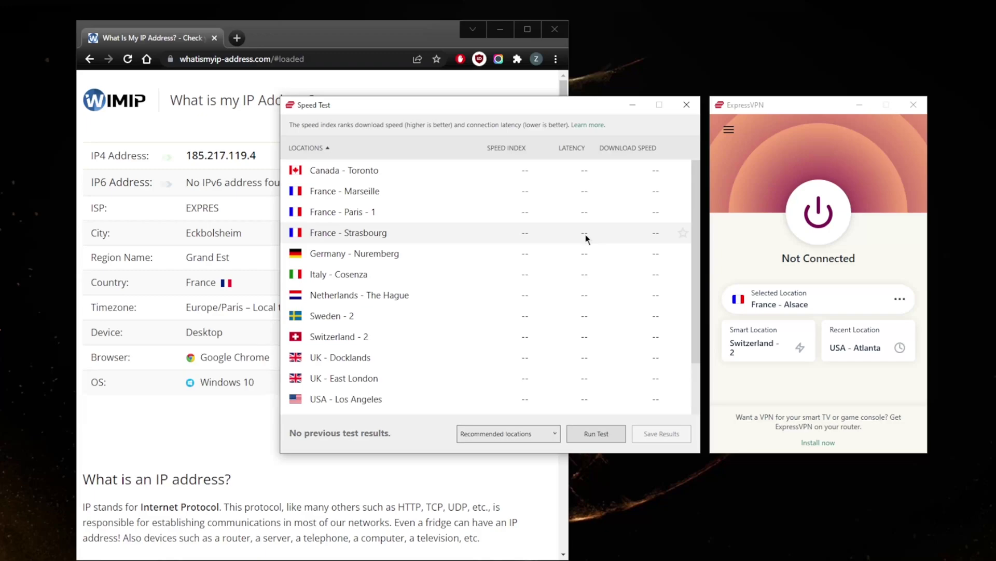
click(537, 438)
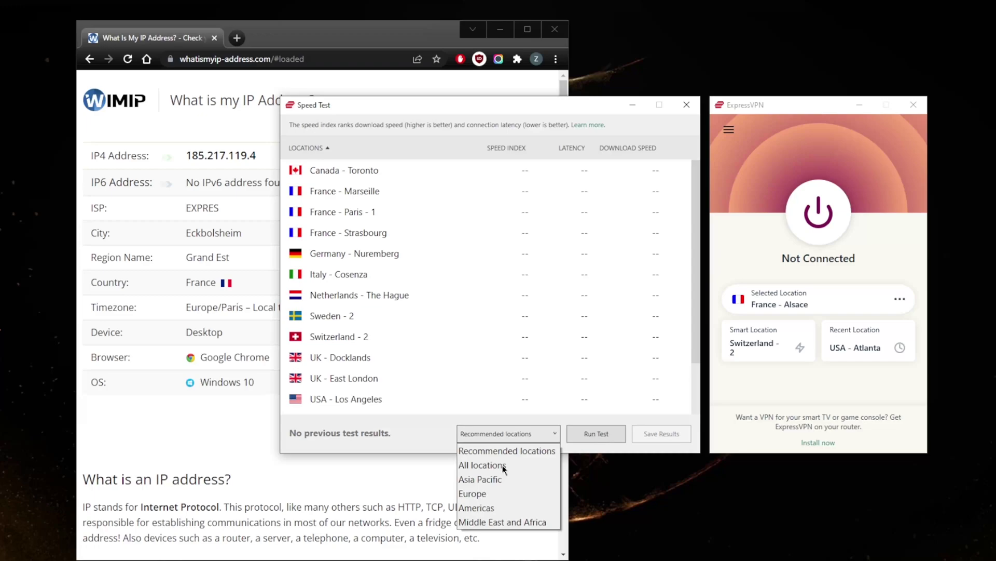
click(496, 478)
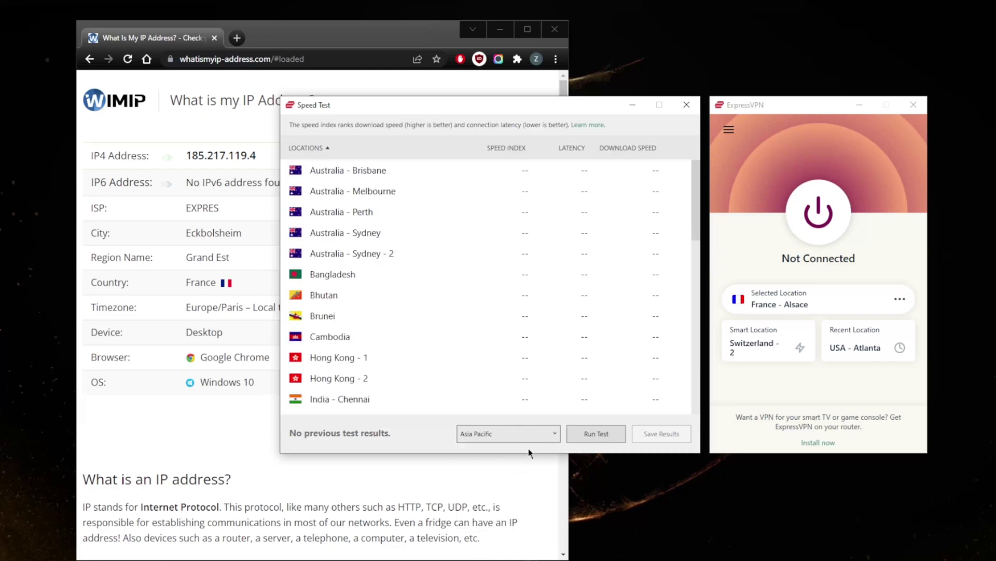
click(536, 435)
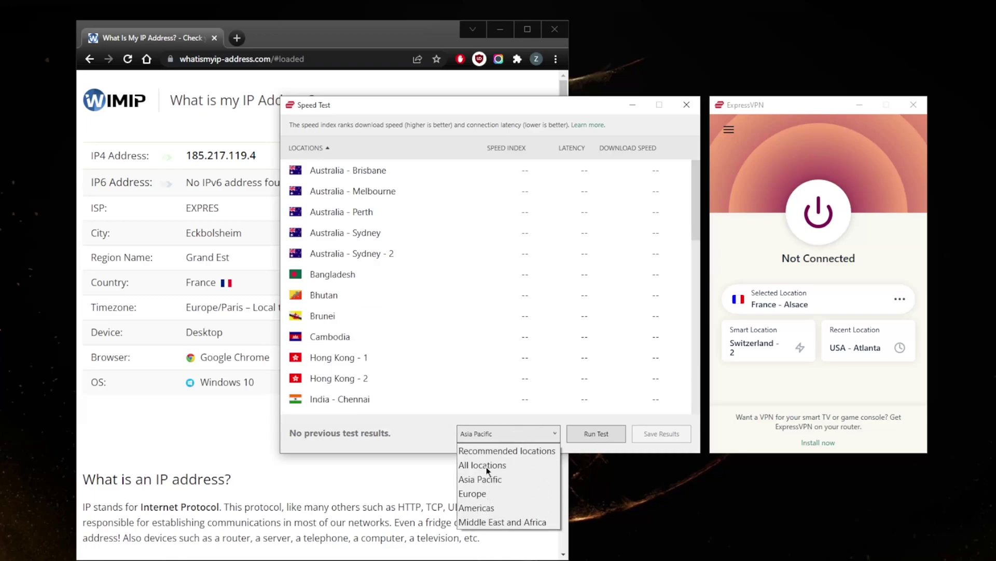
click(487, 466)
click(503, 434)
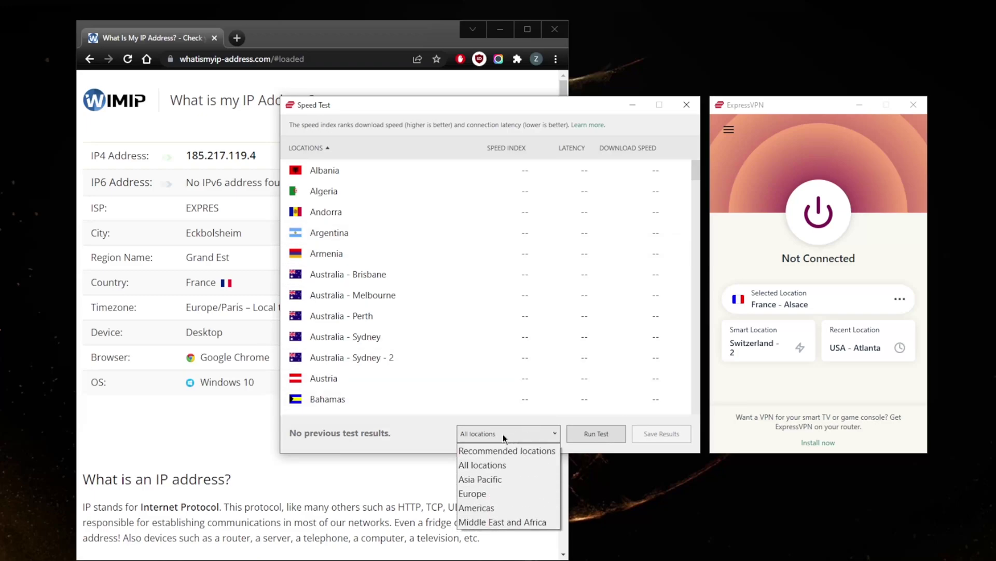
click(490, 451)
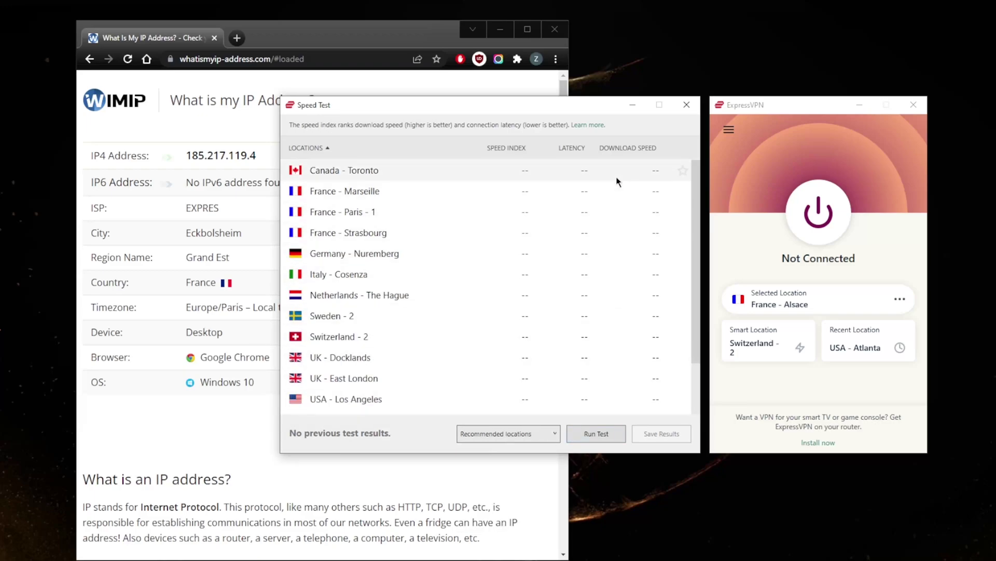
Close Speed Test, open Options from the main menu, and toggle General's stop-all-traffic checkbox.
click(686, 104)
click(729, 130)
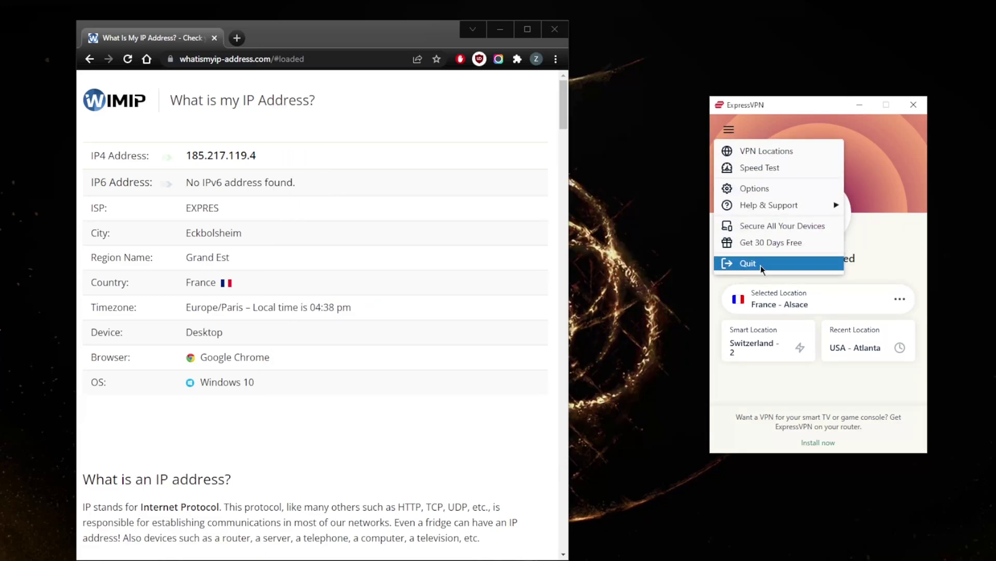
click(755, 188)
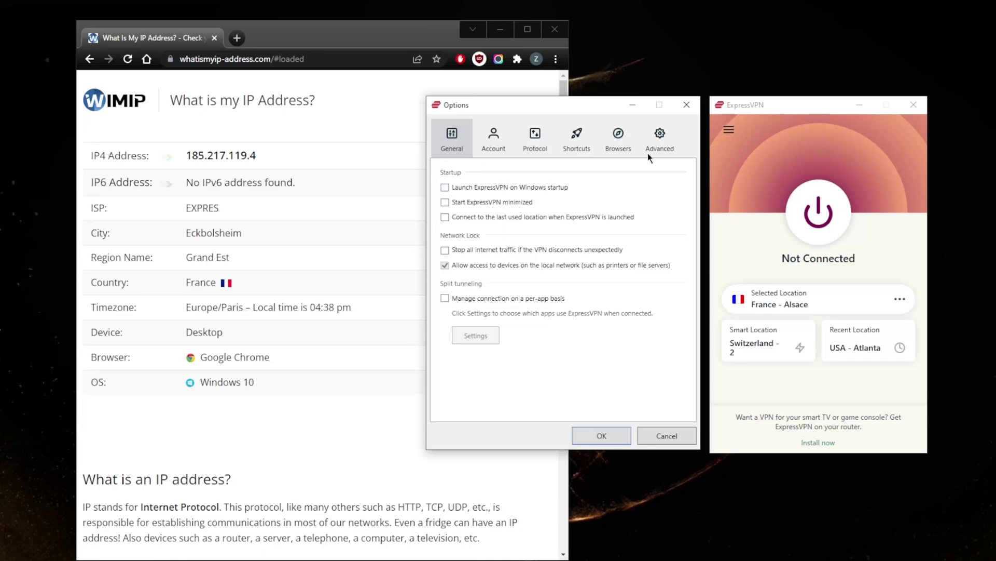
click(444, 250)
click(446, 300)
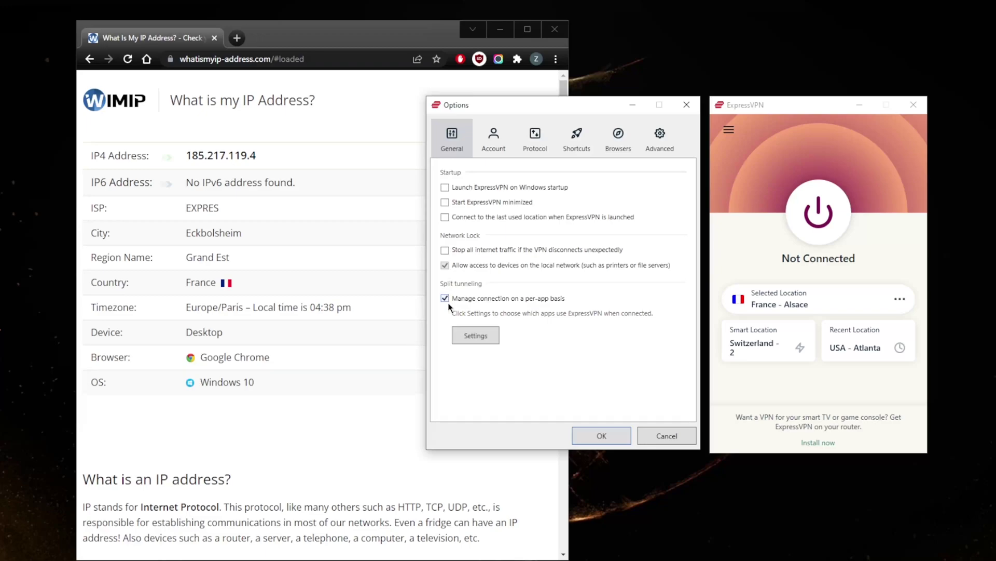
click(488, 338)
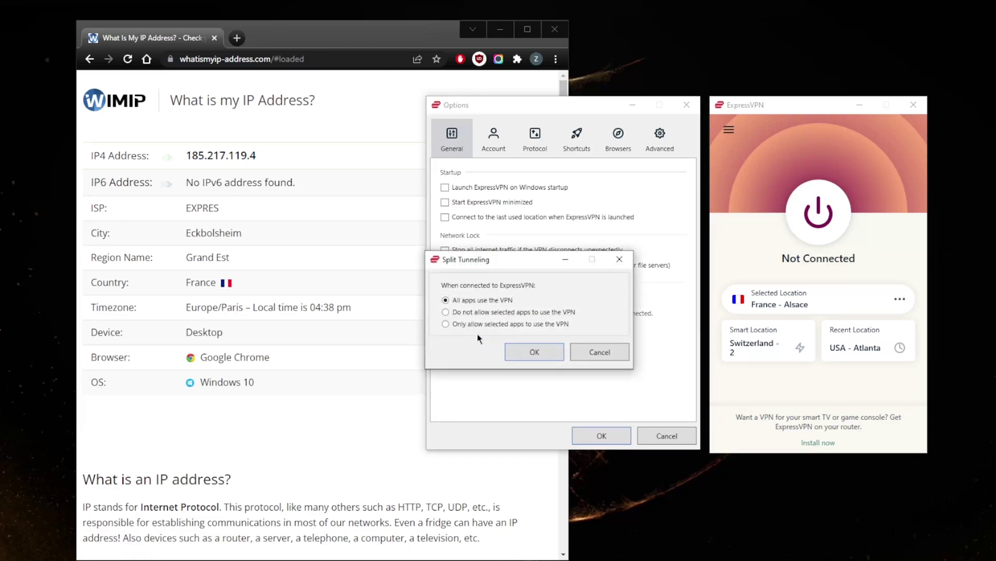
click(444, 325)
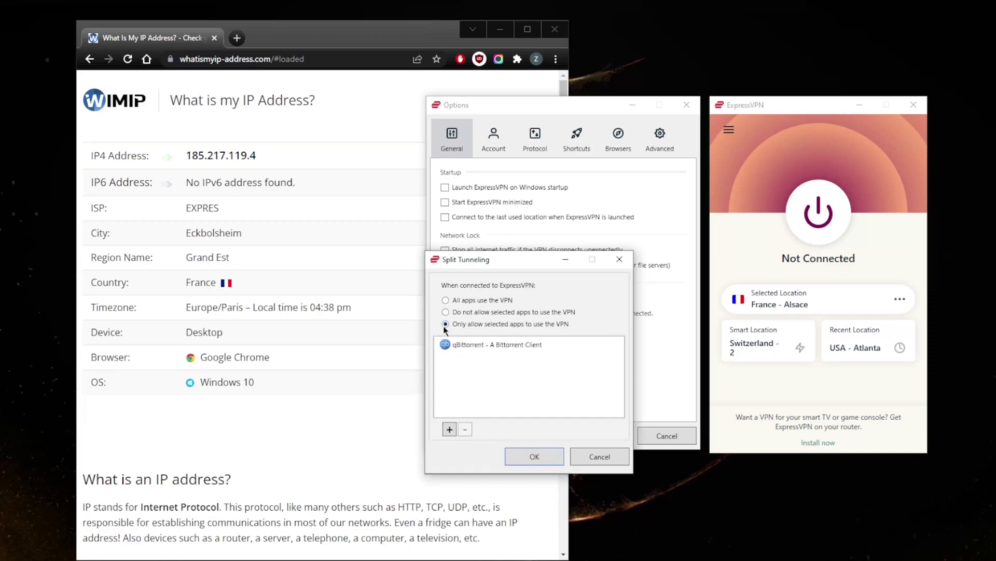
click(470, 344)
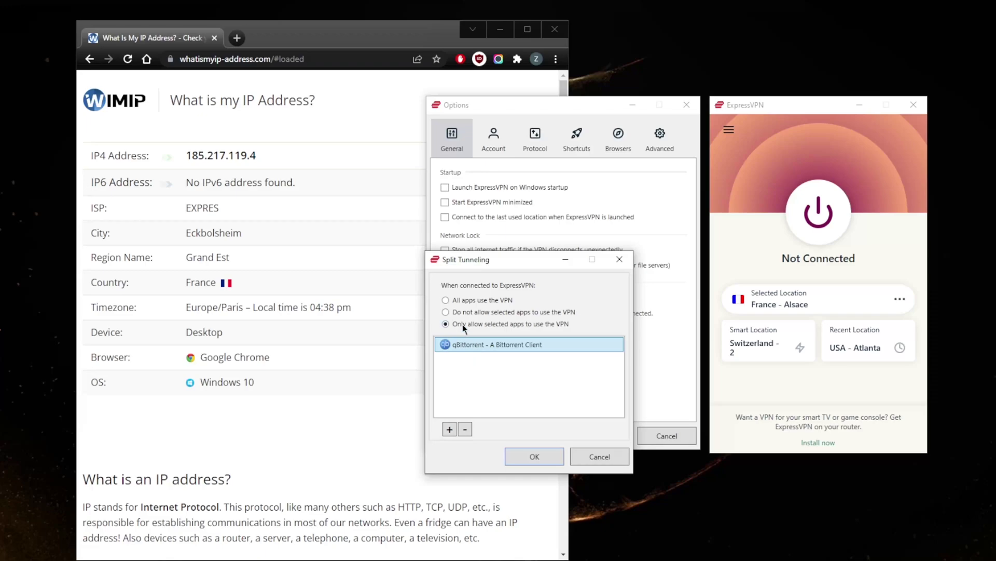
click(445, 312)
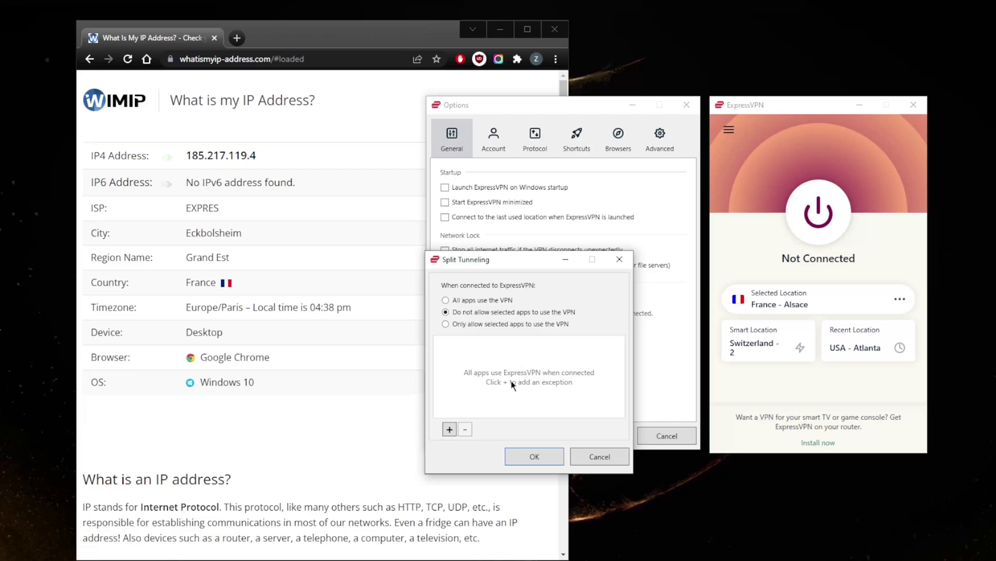
click(613, 262)
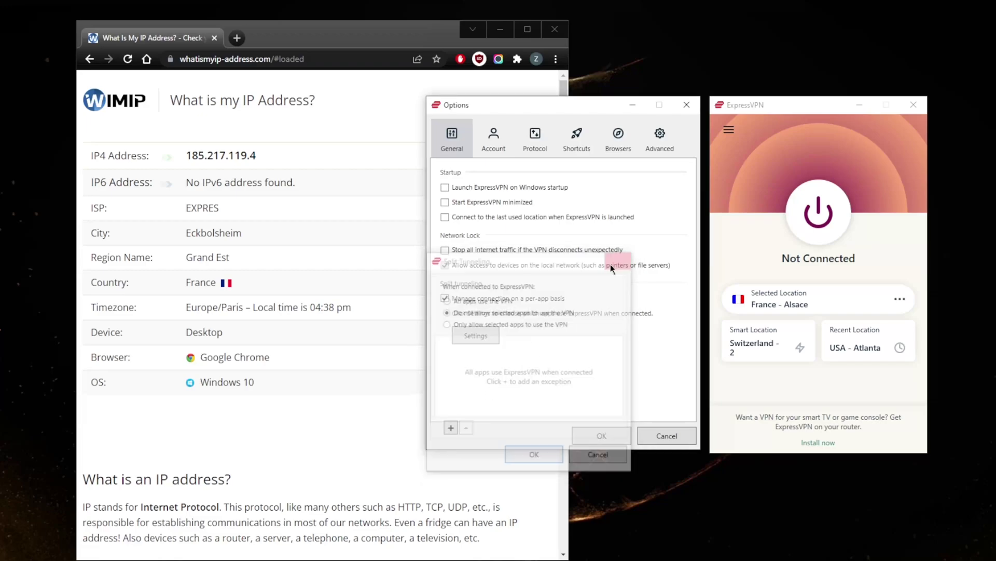
click(442, 298)
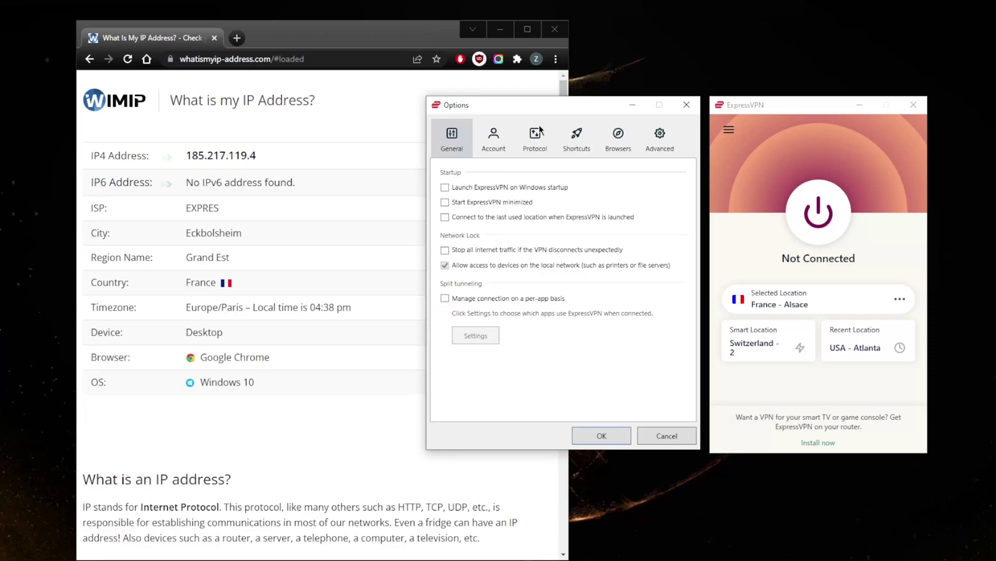
Show the Protocol tab, listing seven protocols with Lightway - UDP selected.
click(539, 129)
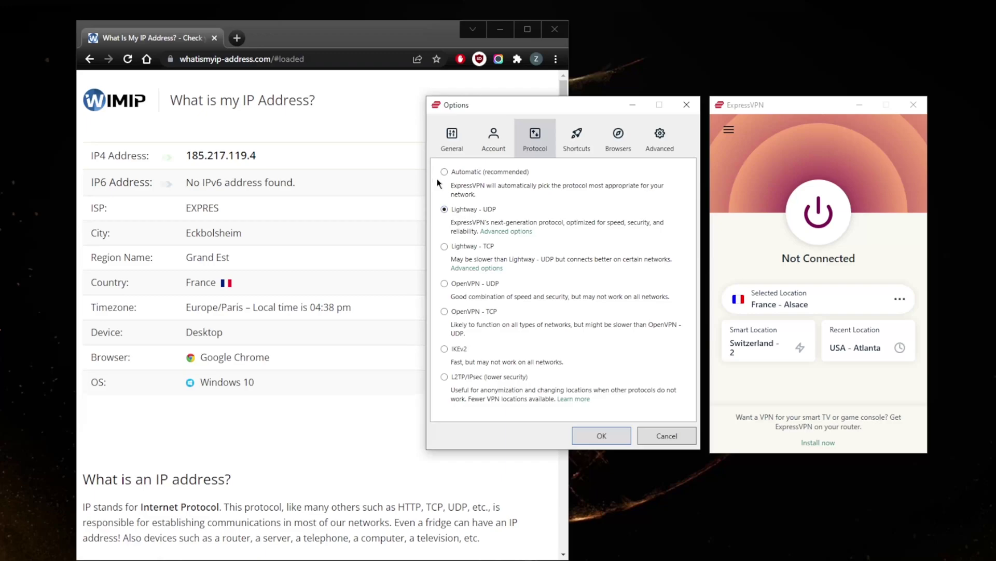
Review the Advanced, Browsers, Shortcuts, Protocol and General tabs, then close Options.
click(665, 145)
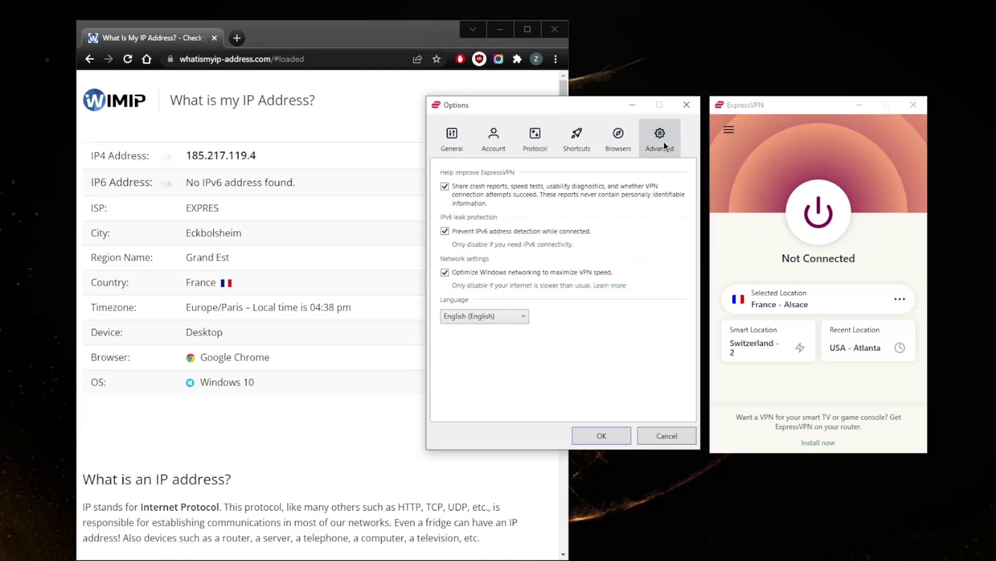
click(619, 140)
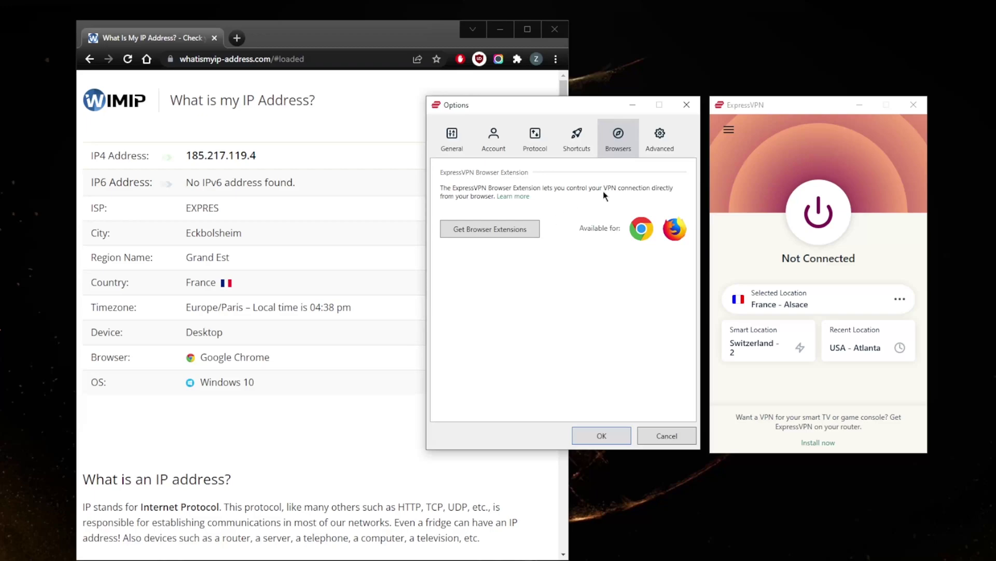
click(576, 143)
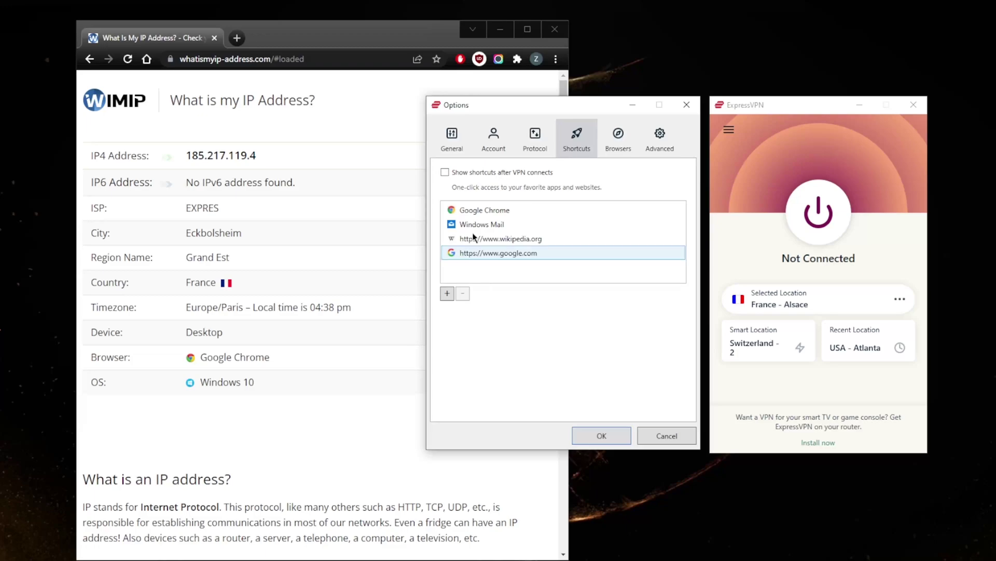
click(531, 152)
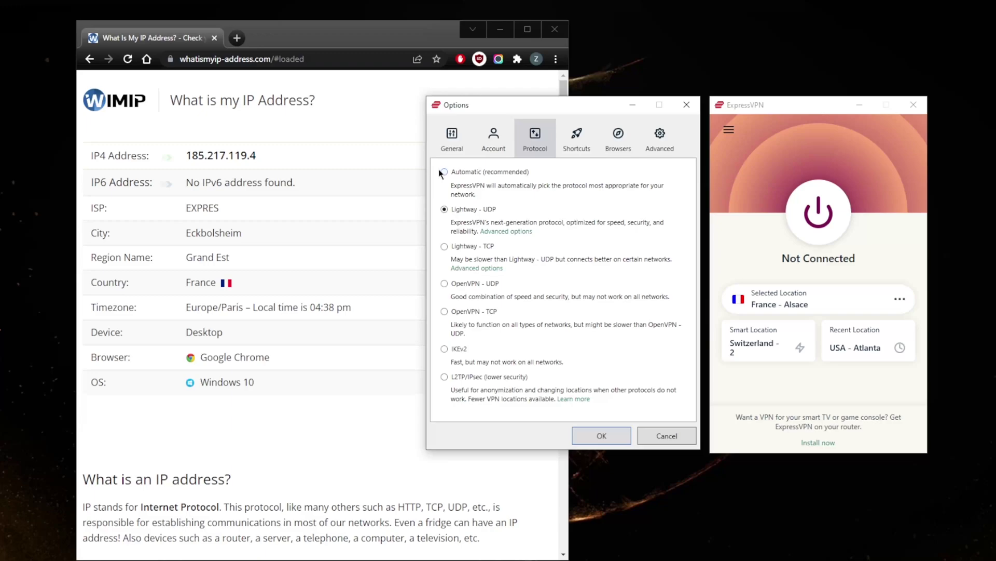
click(443, 146)
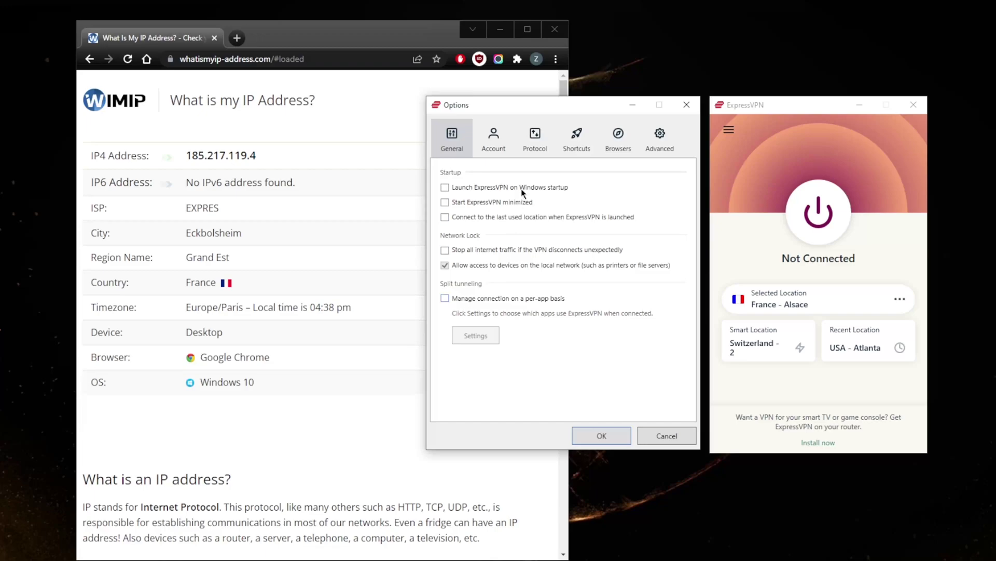
click(527, 142)
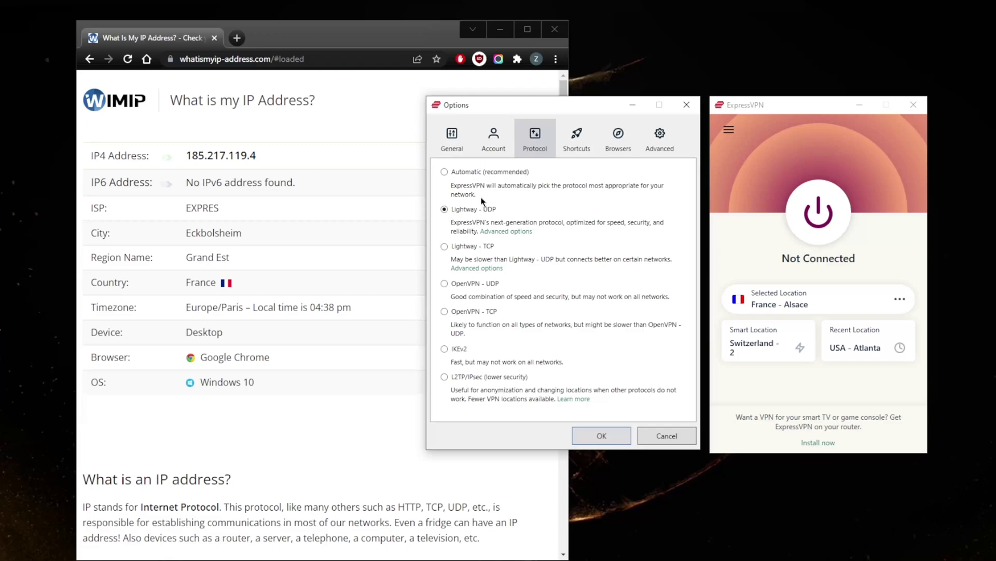
click(457, 146)
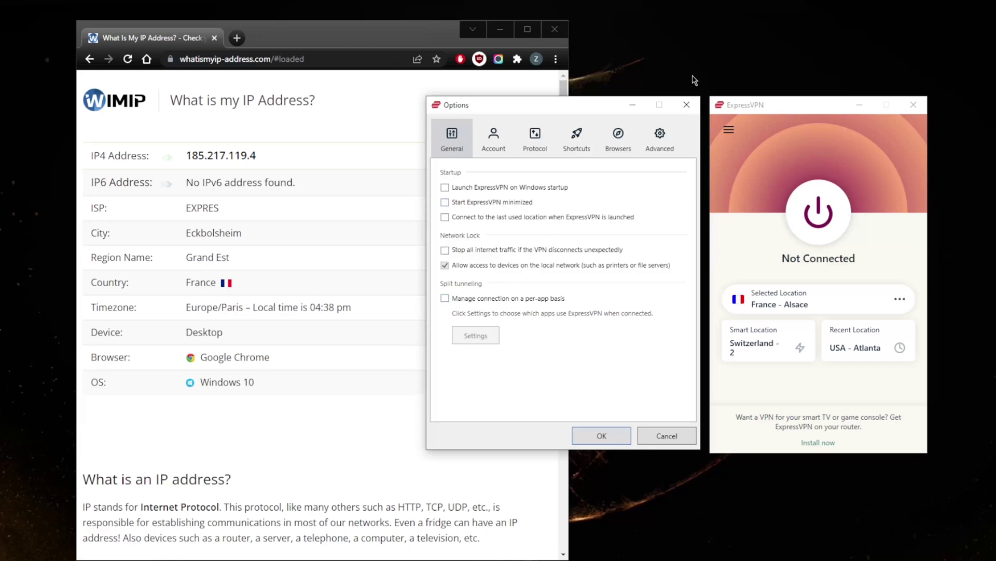
click(680, 103)
Select USA - Atlanta from Americas > United States in the VPN locations list.
click(730, 134)
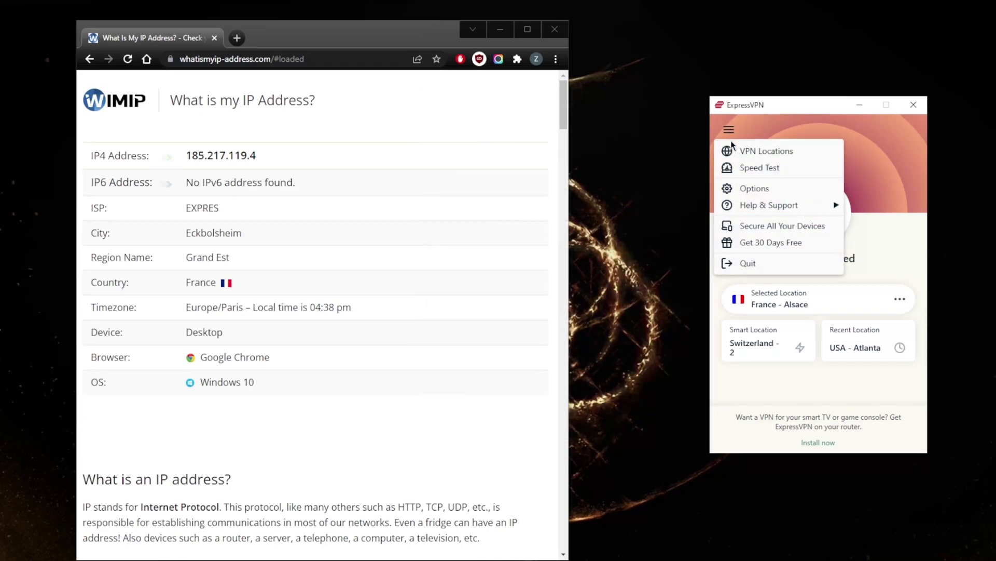
click(746, 145)
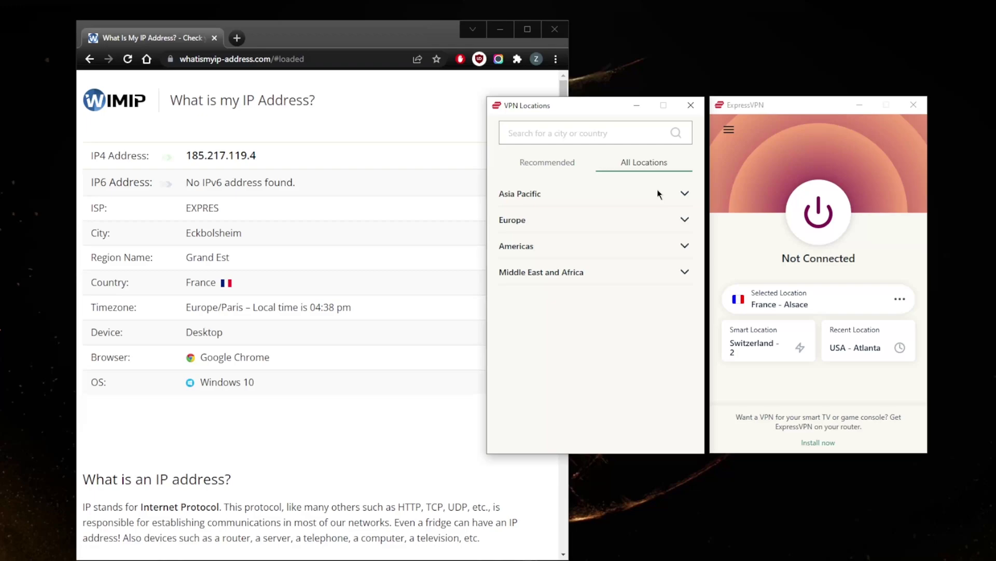
click(685, 246)
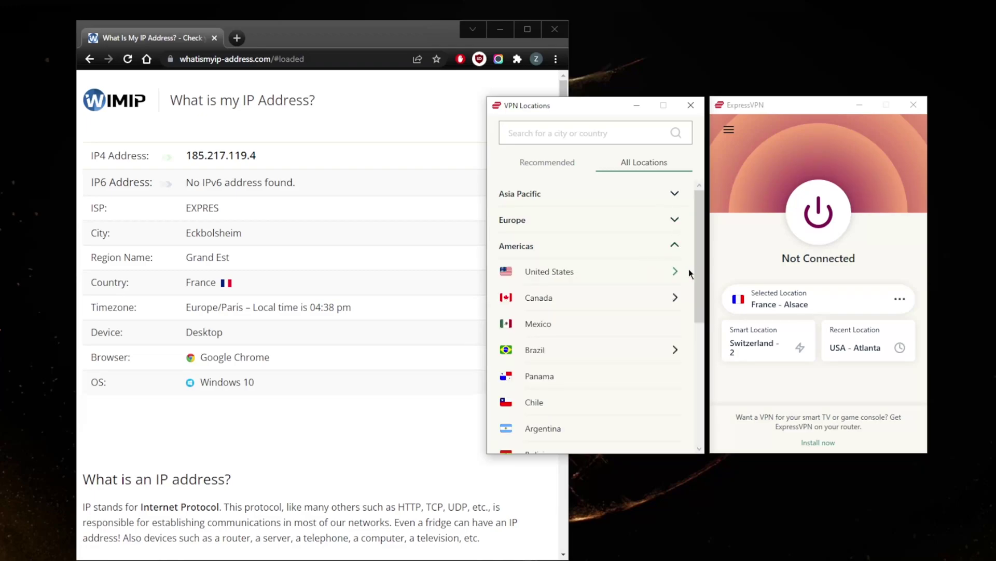
click(675, 271)
scroll(549, 315, down, 3)
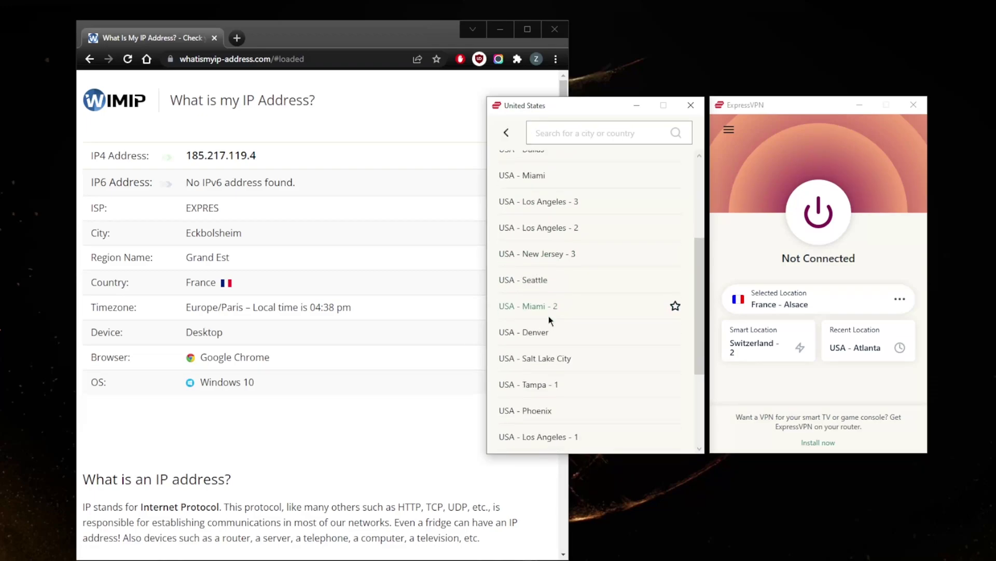
scroll(549, 320, down, 3)
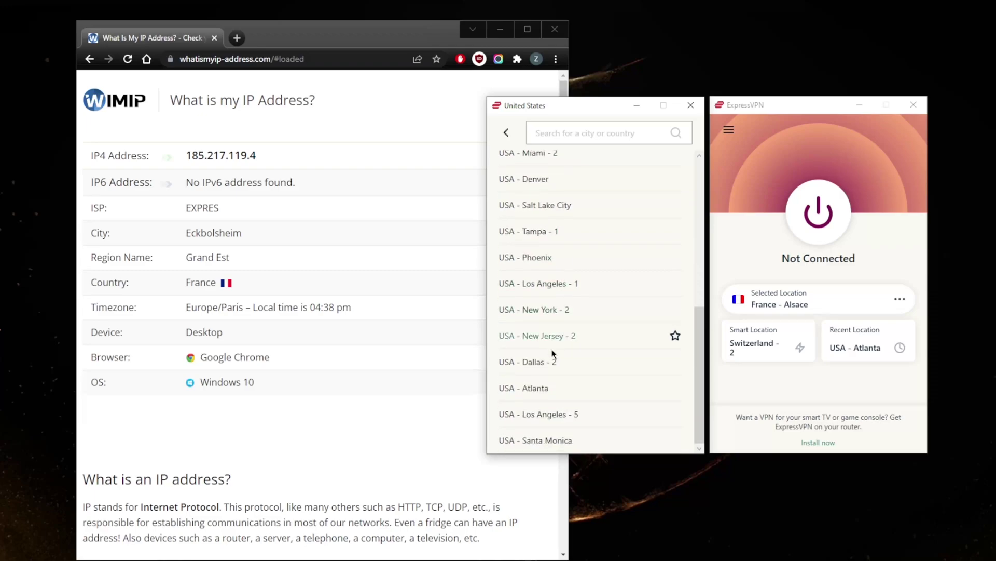
click(552, 389)
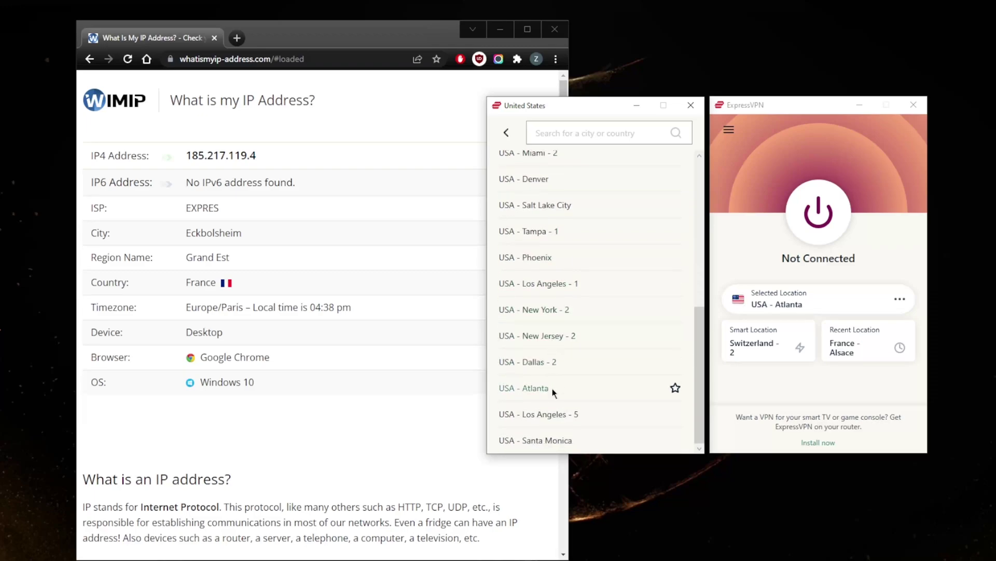
Connect ExpressVPN to the selected USA - Atlanta location.
click(820, 216)
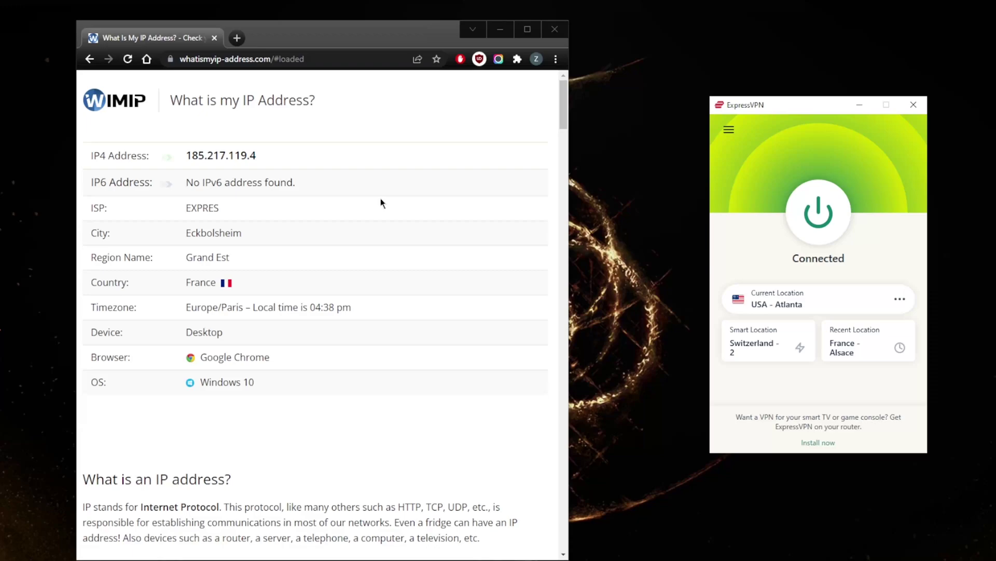
Reload the WhatIsMyIP-Address.com lookup to recheck the public IP address.
click(129, 60)
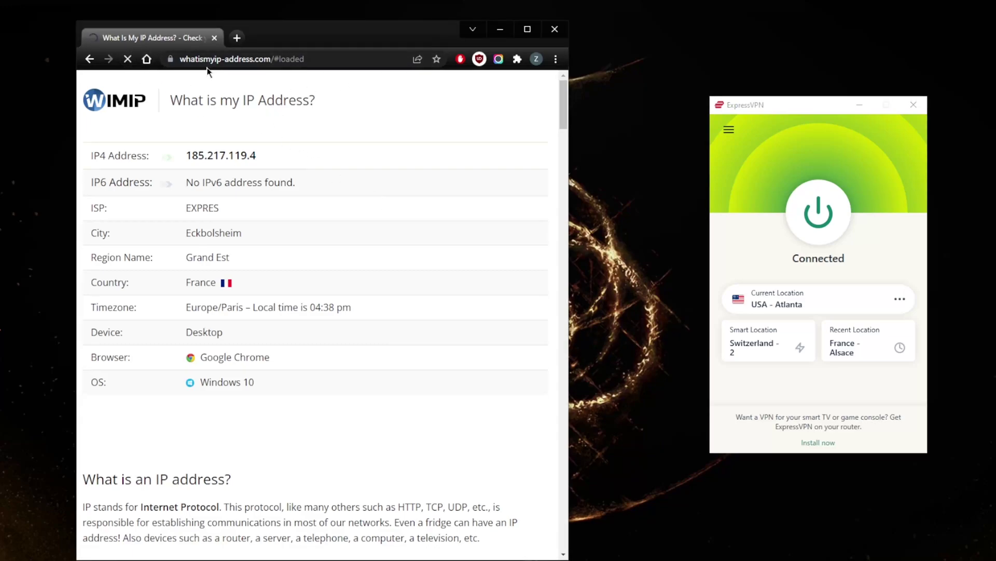